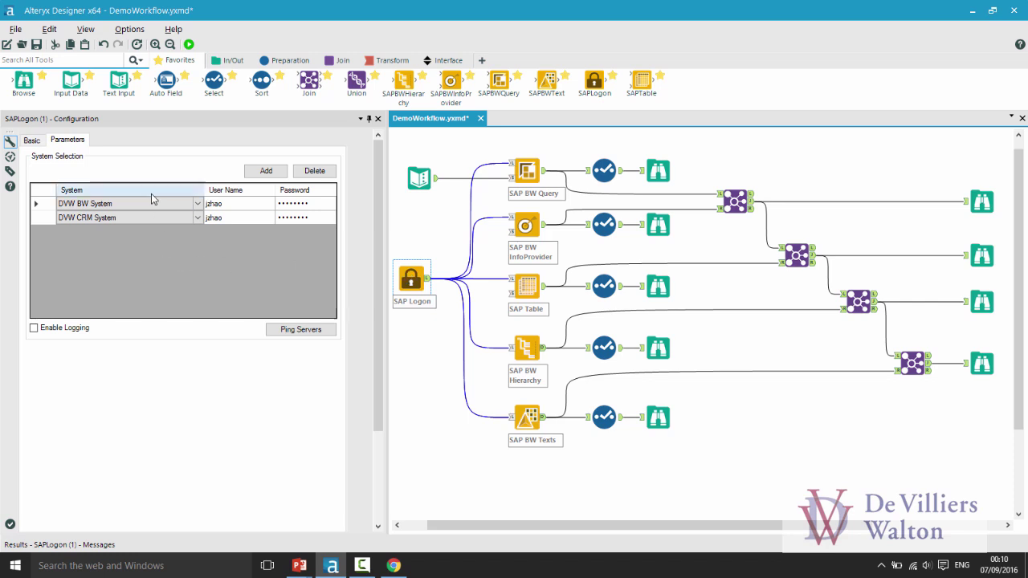
Select the DVW CRM System entry to show the SAP BW Query's Sales Orders Demo settings.
left_click(153, 219)
left_click(153, 233)
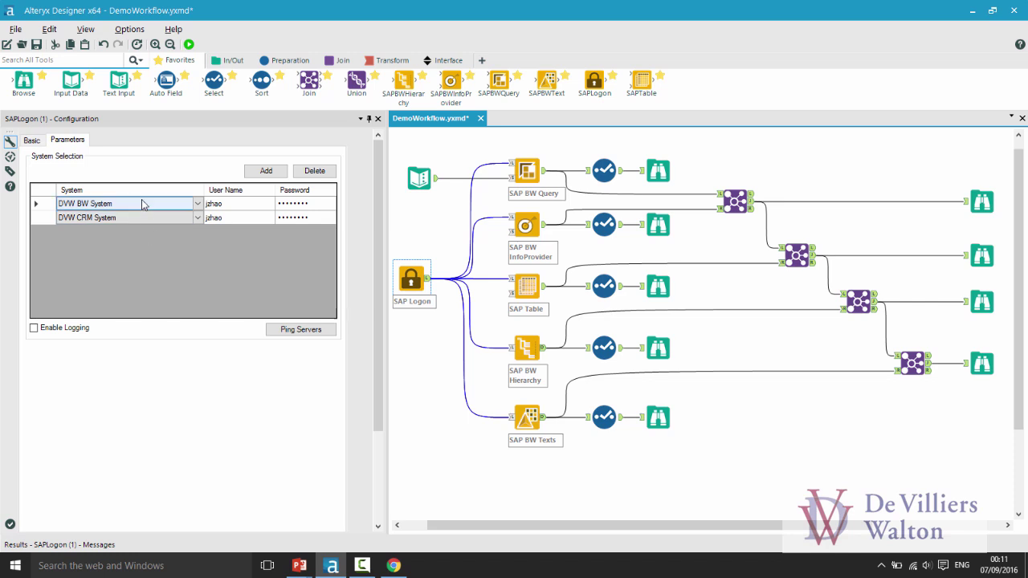
left_click(141, 222)
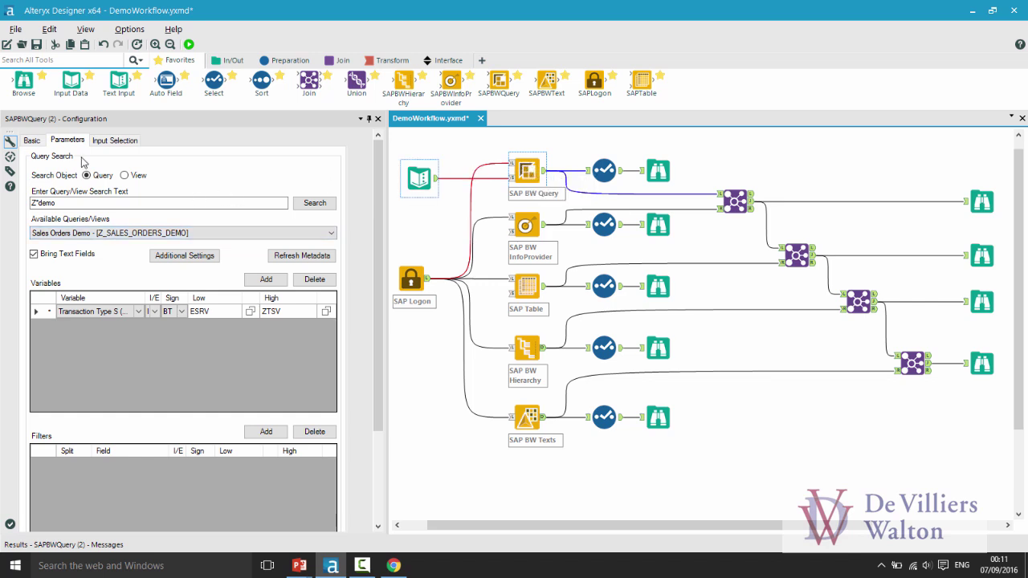
left_click(29, 142)
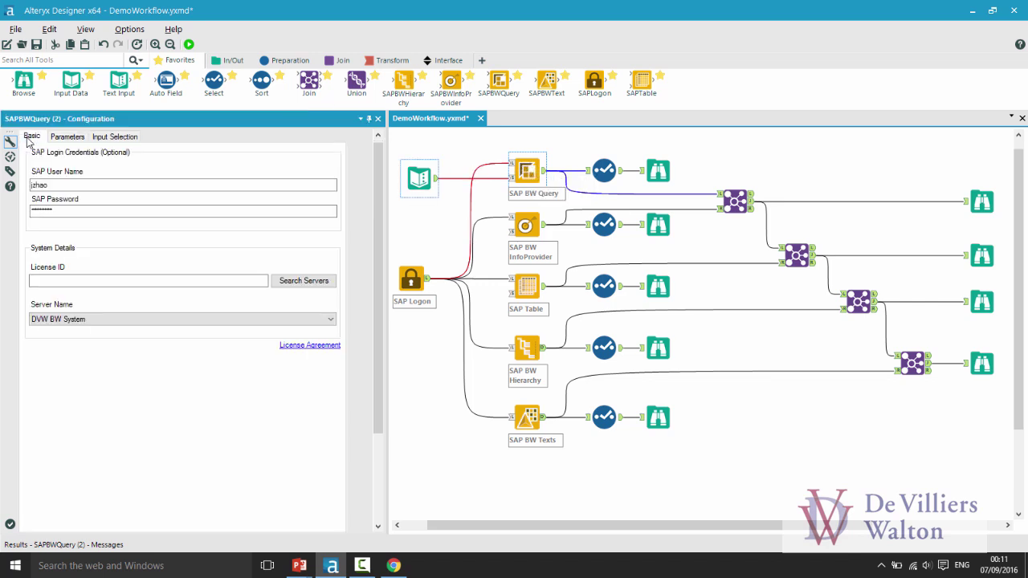
left_click(97, 327)
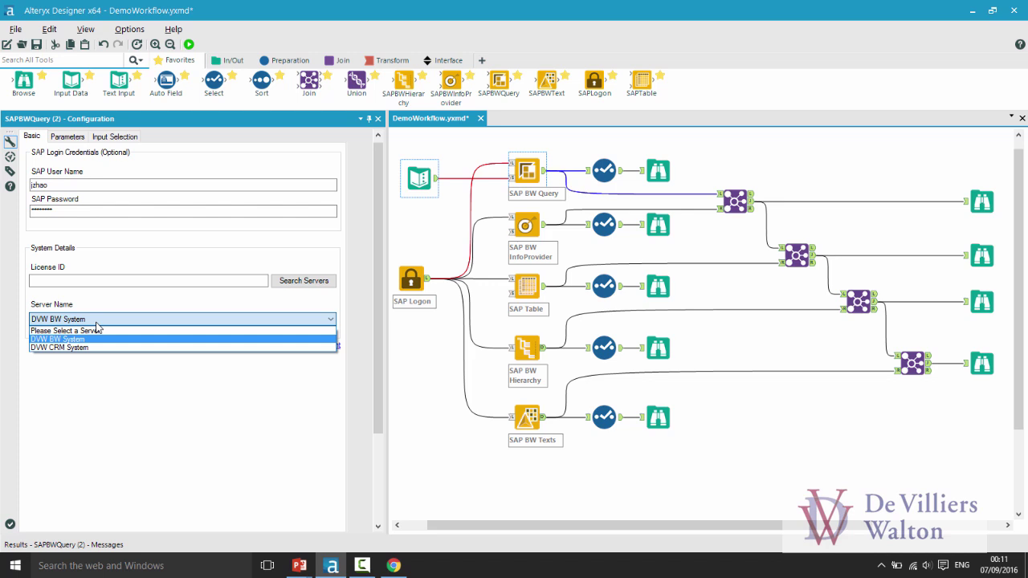
left_click(97, 325)
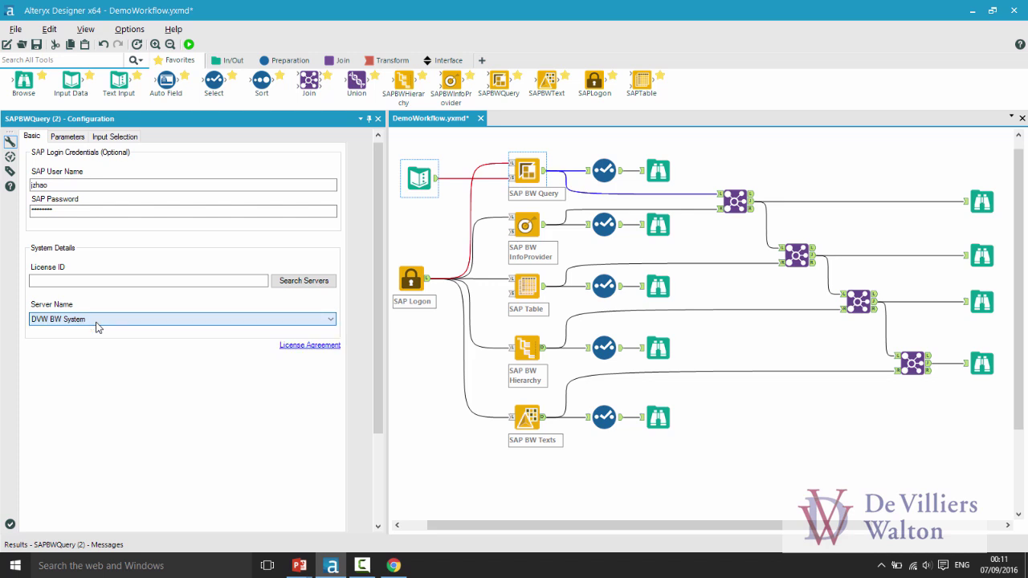
left_click(61, 138)
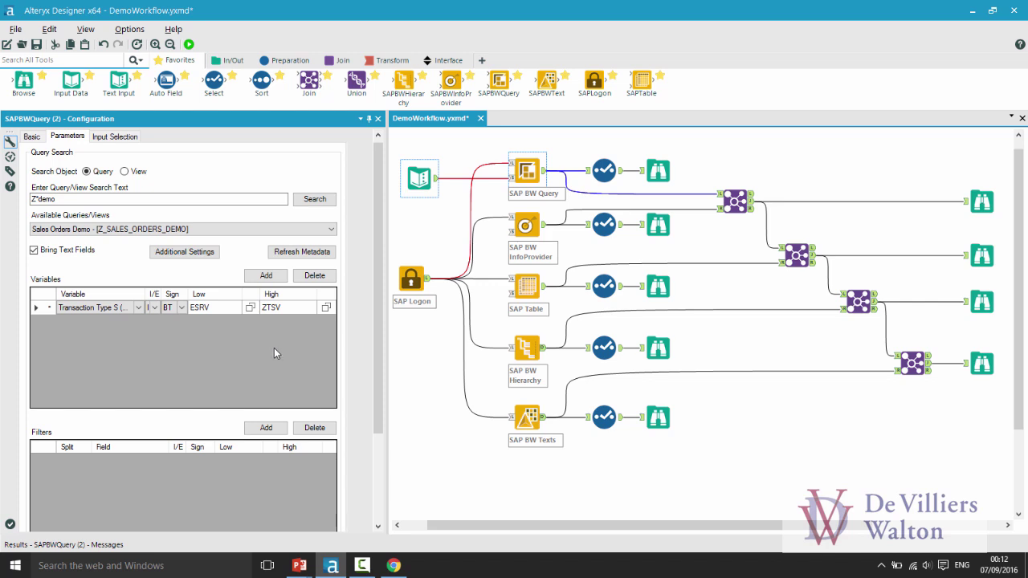
left_click(207, 254)
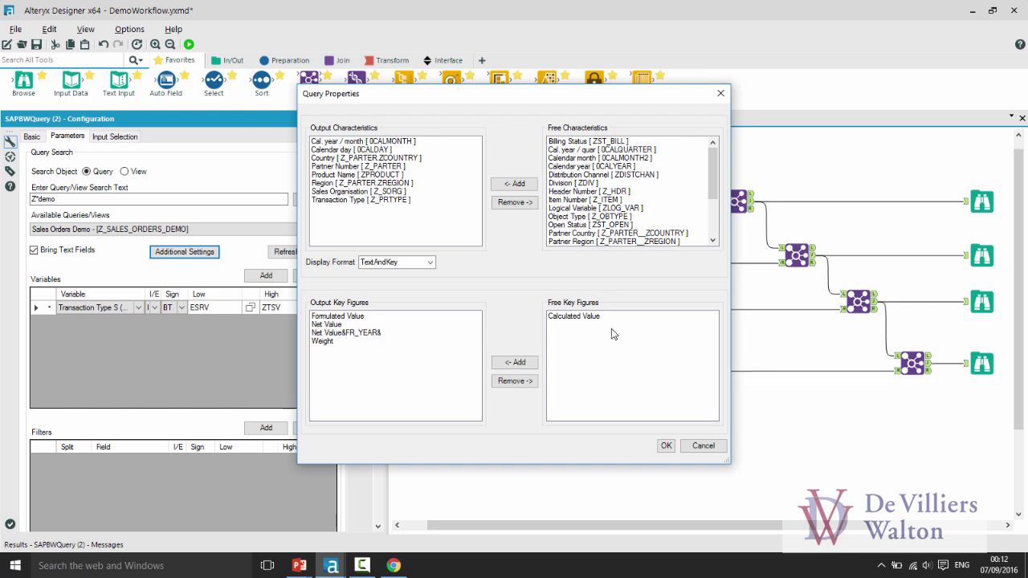
left_click(703, 446)
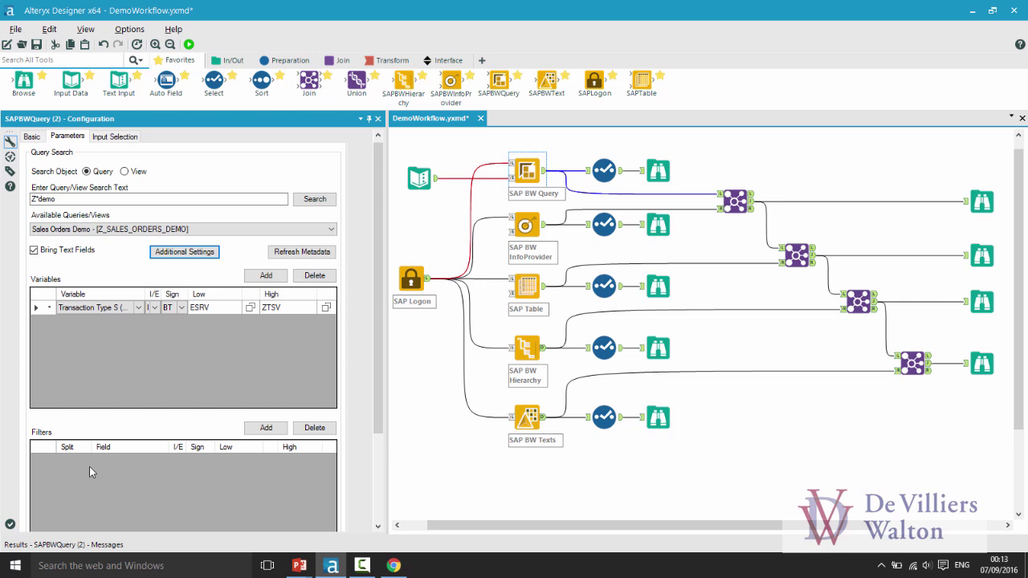
left_click(421, 176)
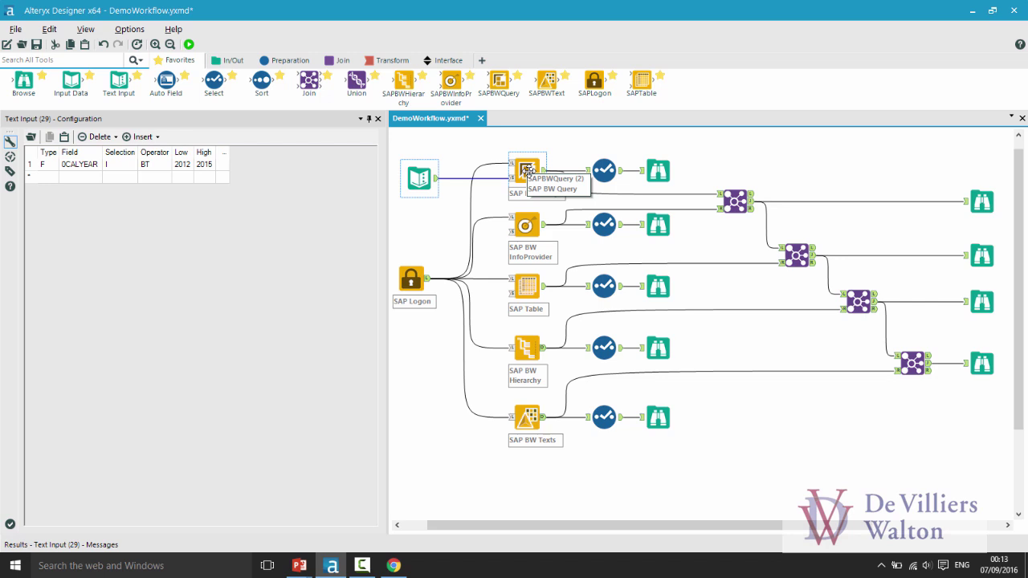
left_click(527, 170)
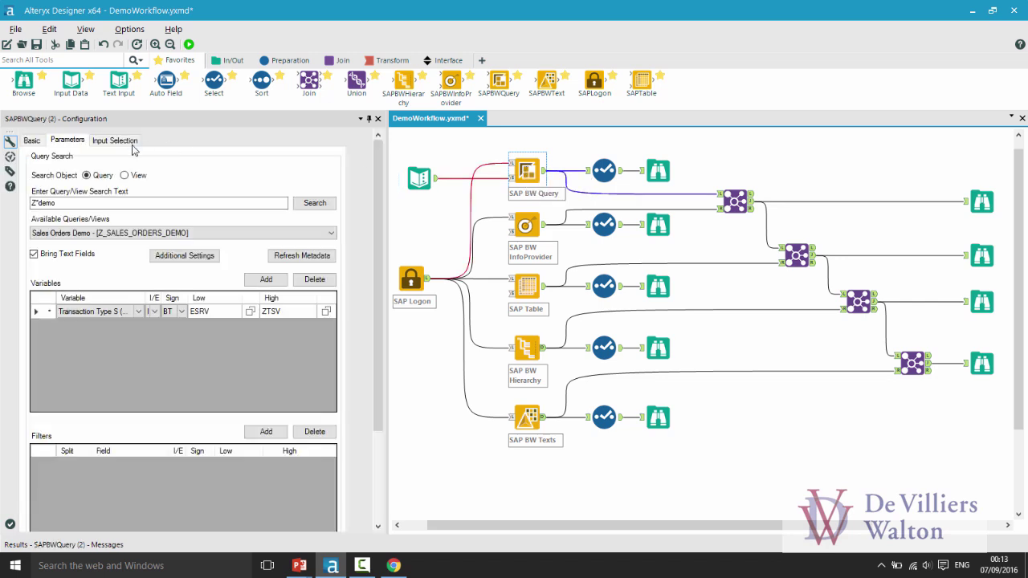
On the Input Selection tab, confirm the Type input stays mapped to the incoming Type column.
left_click(117, 142)
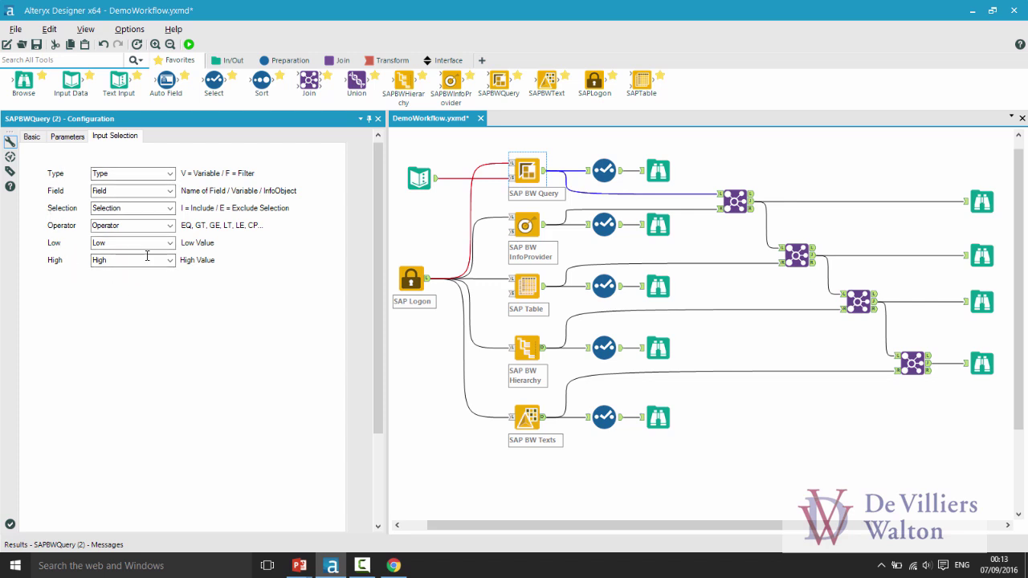
left_click(170, 174)
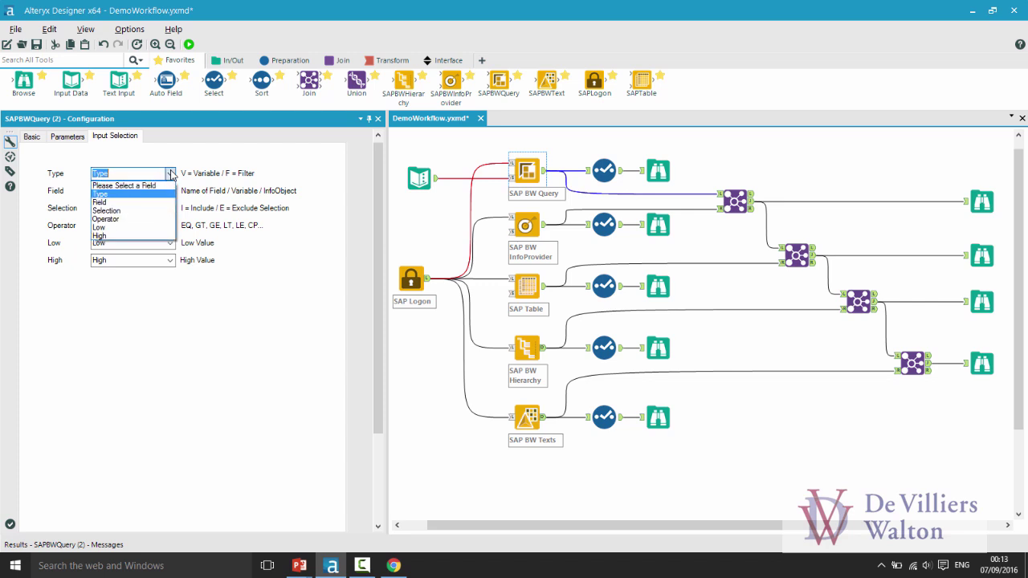
left_click(170, 173)
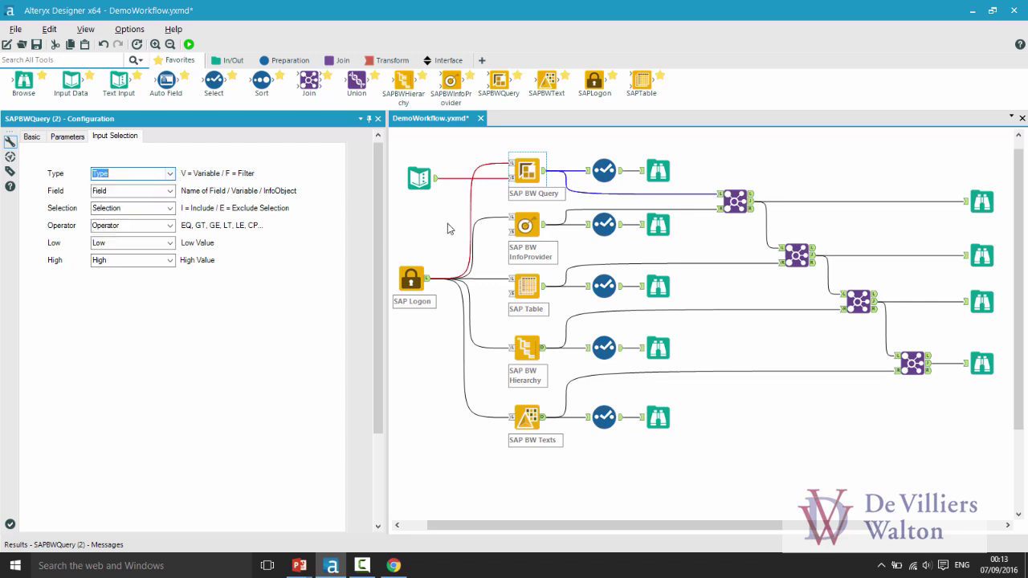
Select the SAP BW InfoProvider tool to show its Orders DSO [Z_ORDDSO] parameters.
left_click(526, 224)
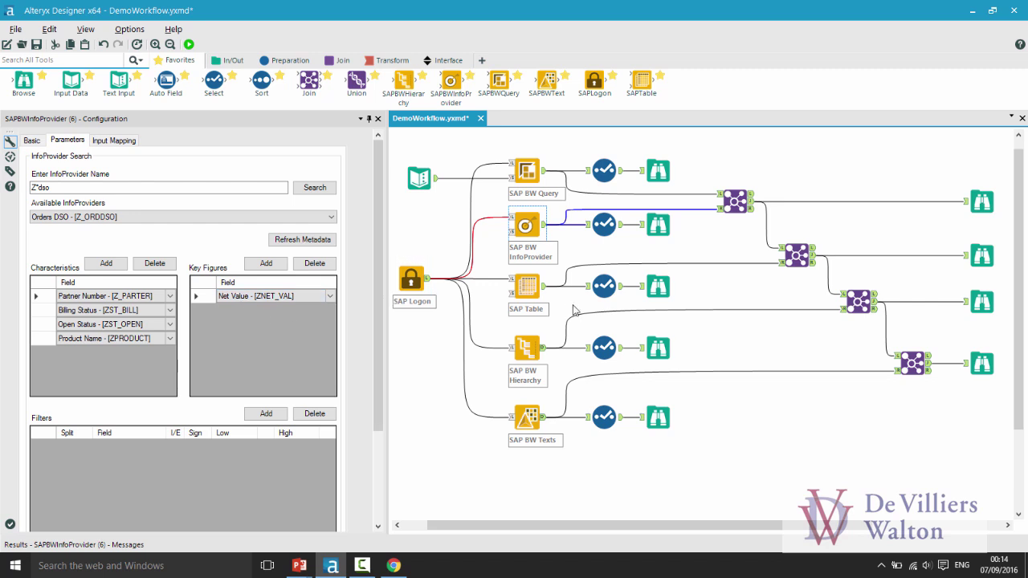
Check the SAP Table's DVW CRM System server and get record count 290 for BUT000.
left_click(530, 287)
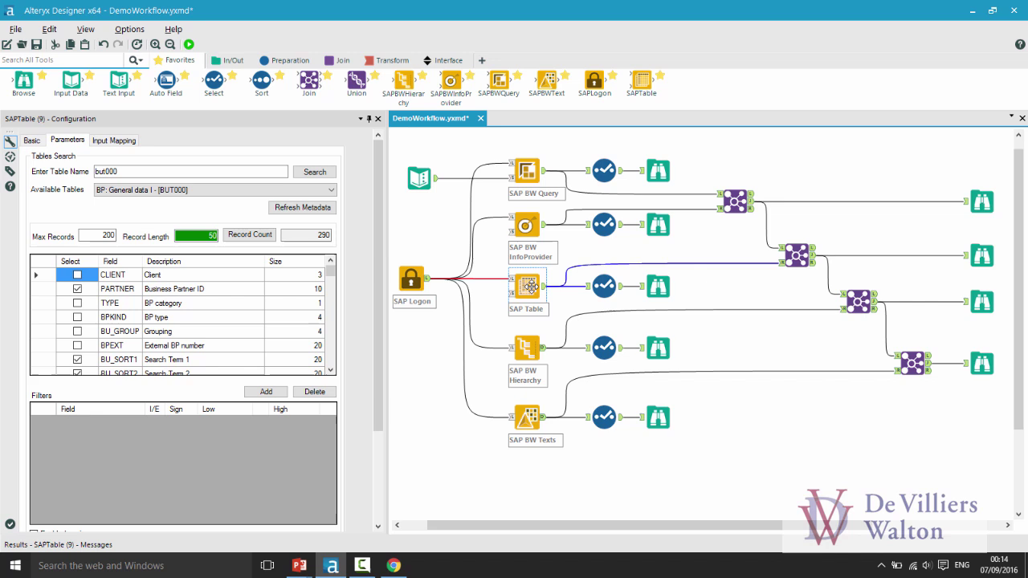
left_click(32, 140)
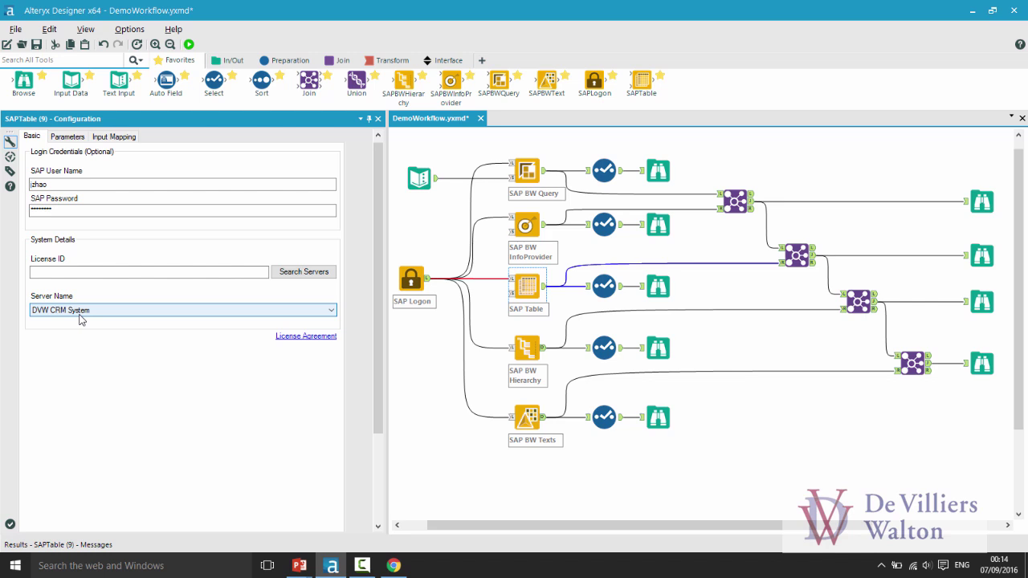
left_click(67, 137)
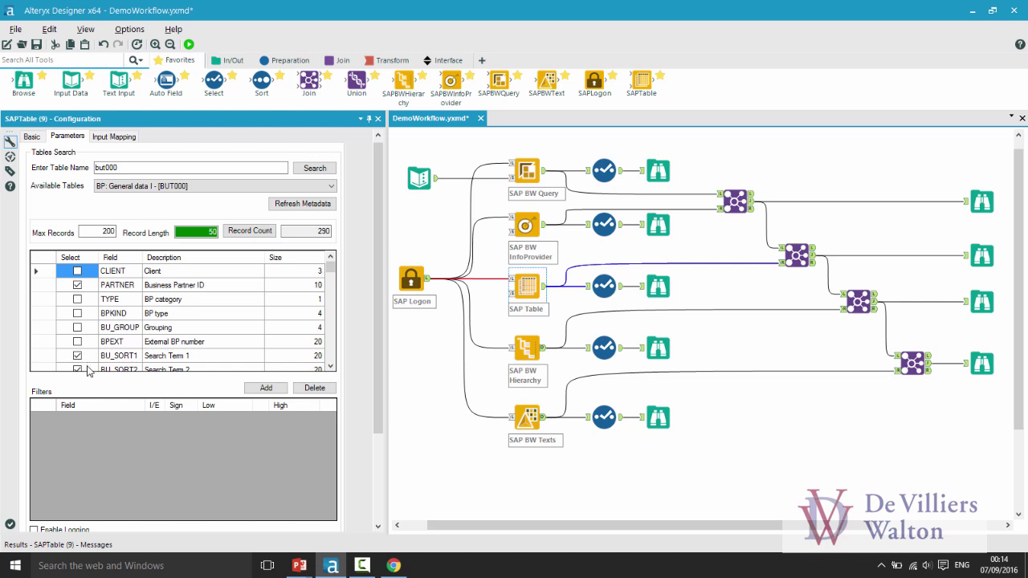
left_click(266, 233)
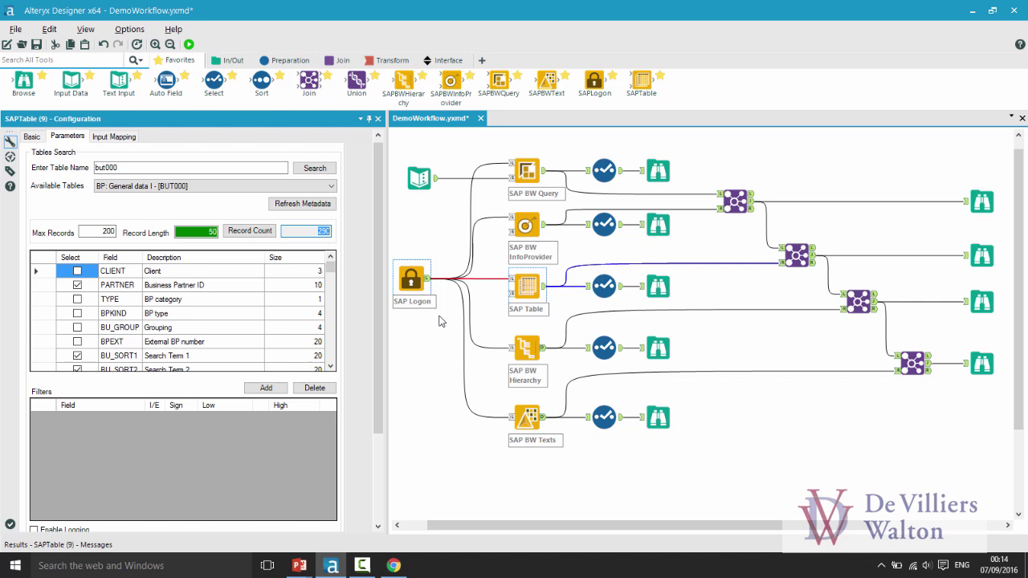
Set the SAP BW Hierarchy to Product Name's UNBALANCED HIERARCHY, then select the SAP BW Texts tool.
left_click(528, 350)
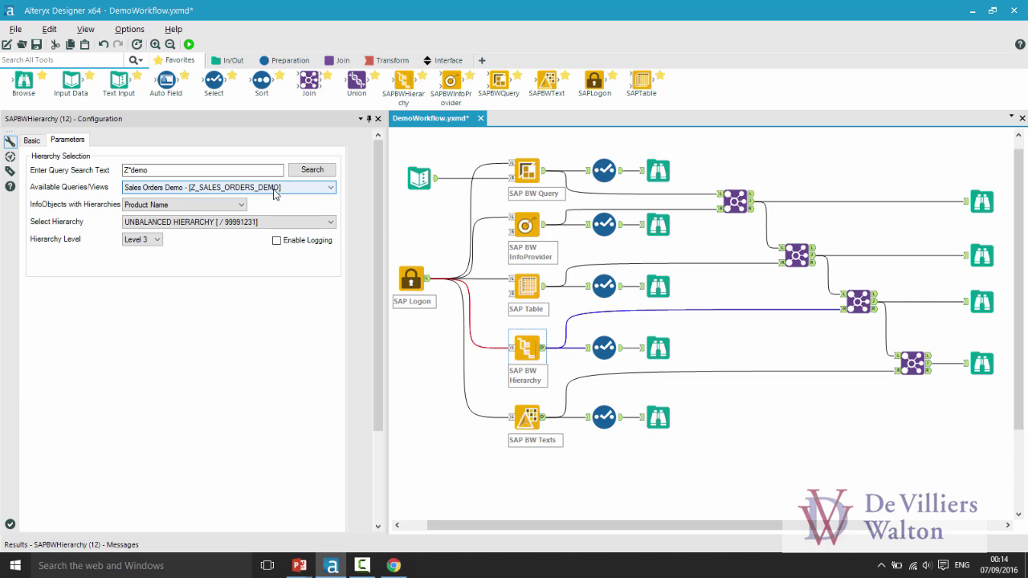
left_click(243, 204)
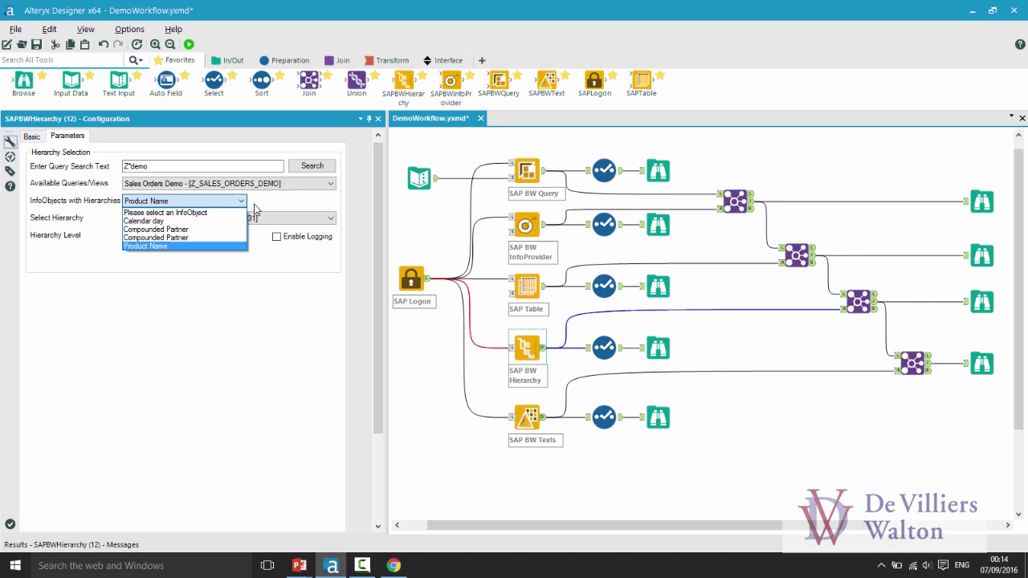
left_click(255, 208)
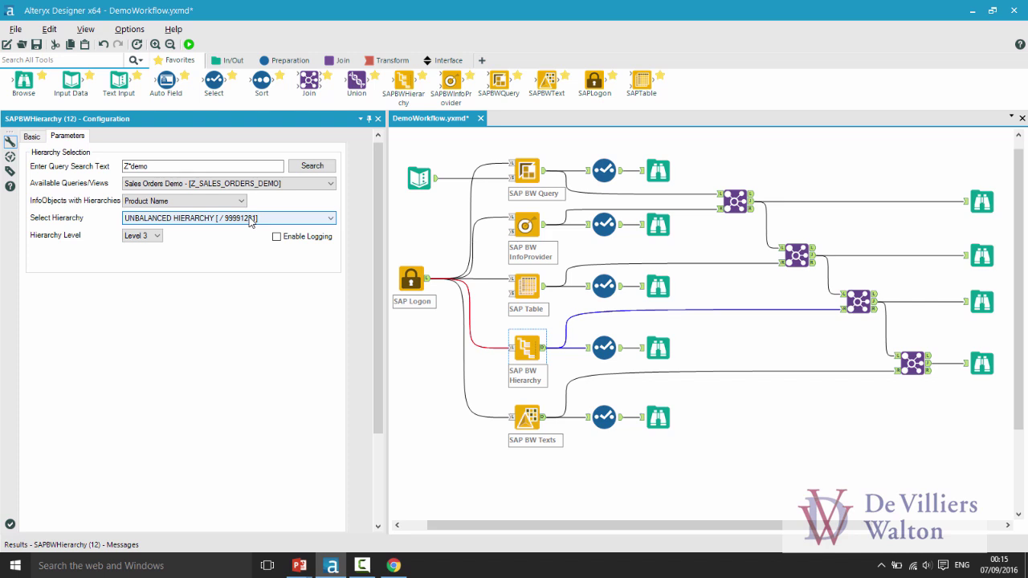
left_click(252, 222)
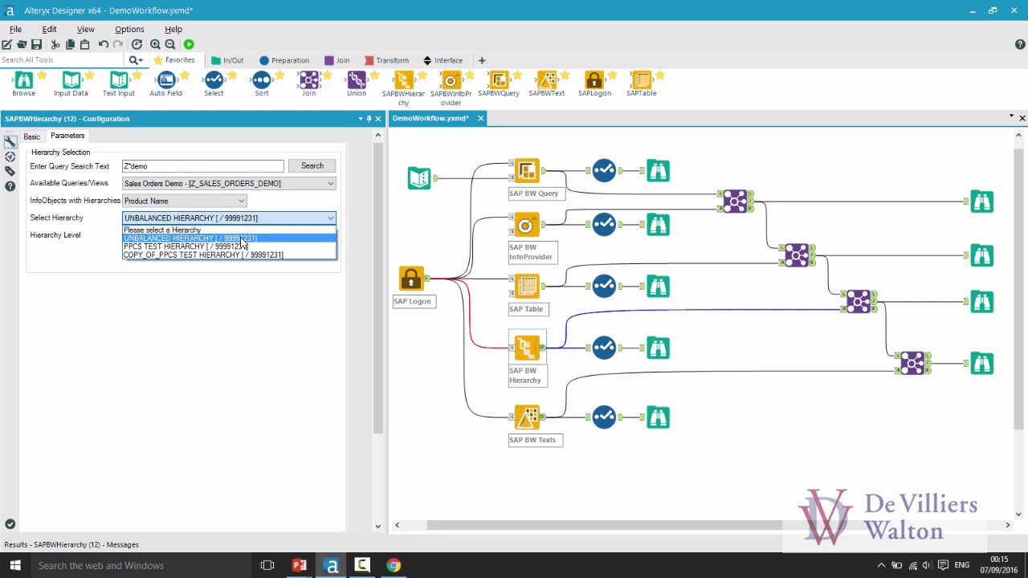
left_click(225, 291)
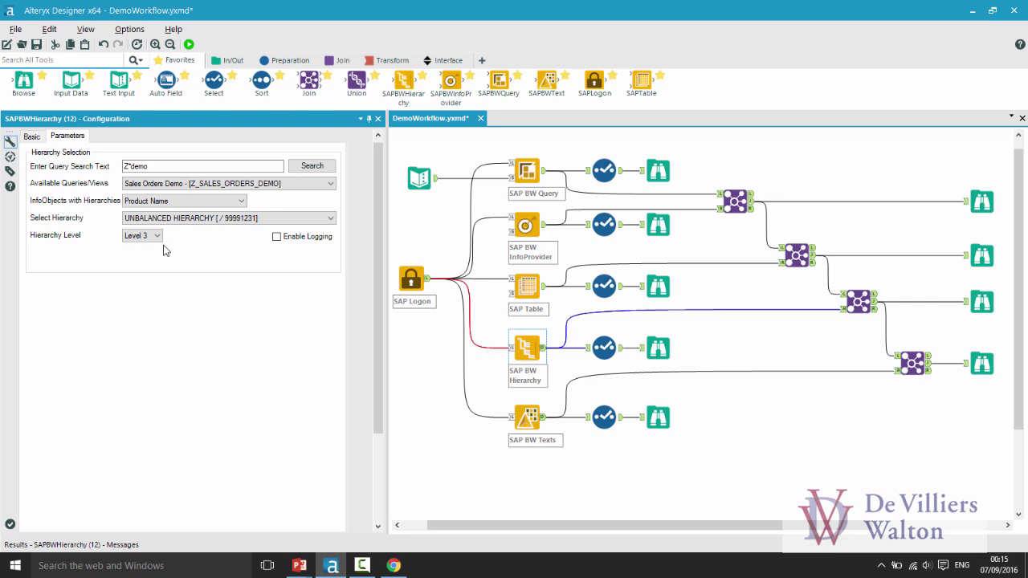
left_click(529, 418)
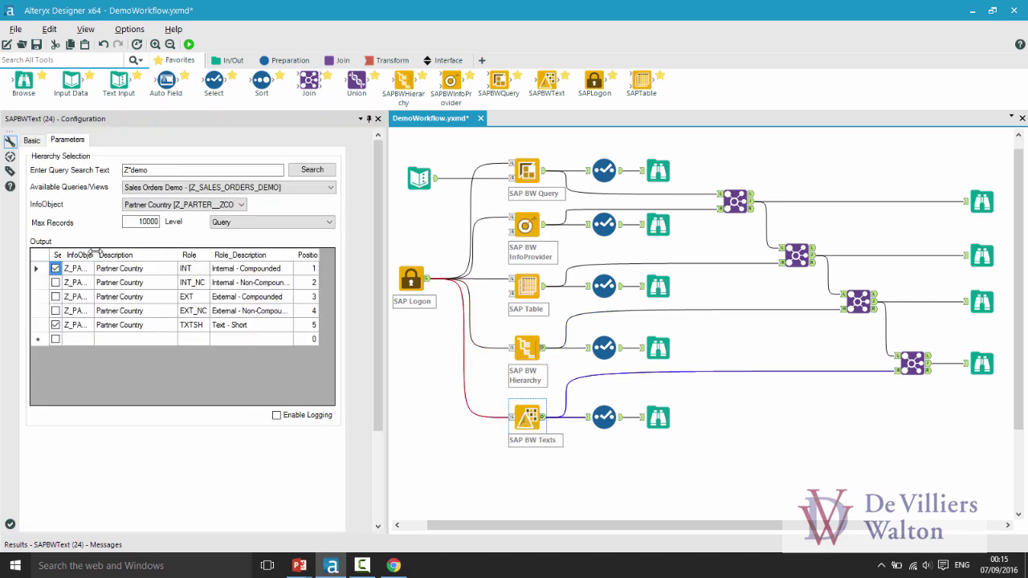
Widen the SAP BW Texts InfoObject column and keep Partner Country as the InfoObject.
left_click_drag(143, 265, 158, 265)
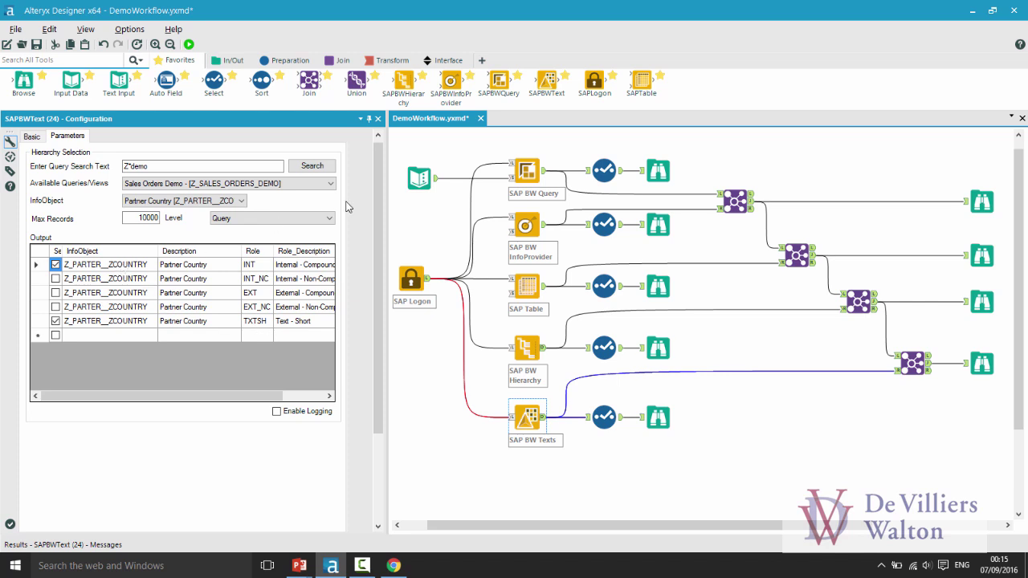
left_click_drag(527, 170, 536, 166)
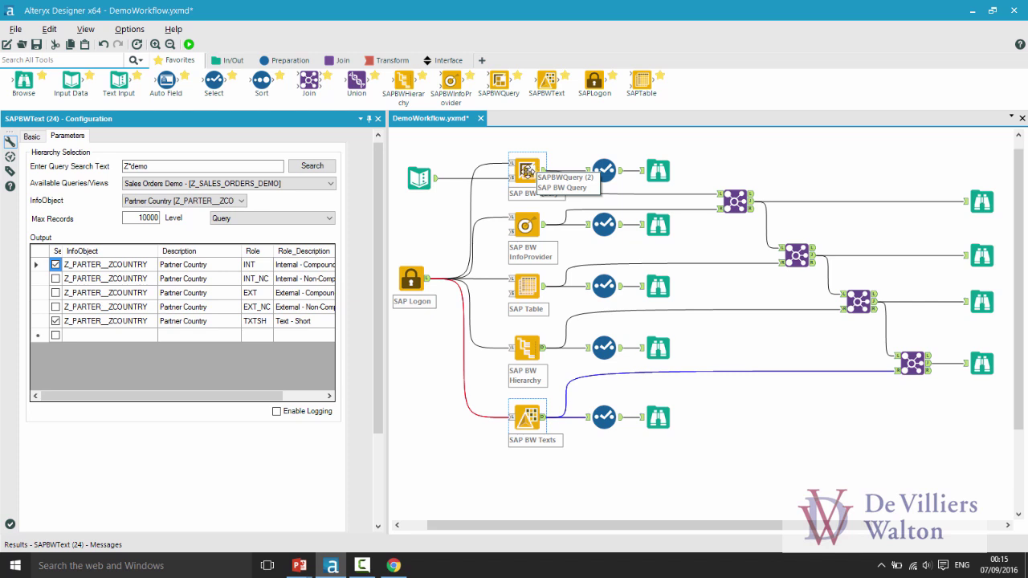
left_click(418, 178)
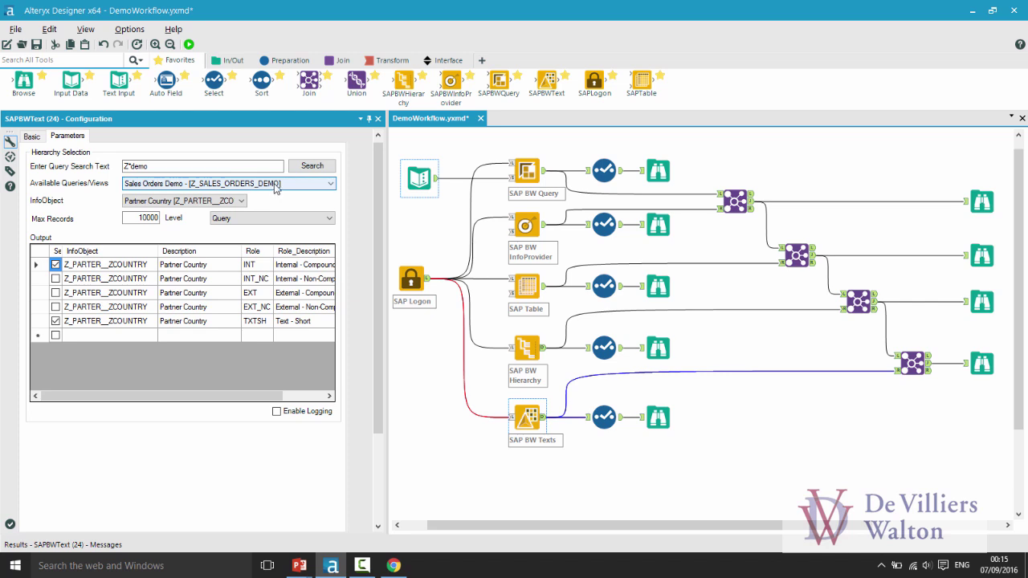
left_click(237, 202)
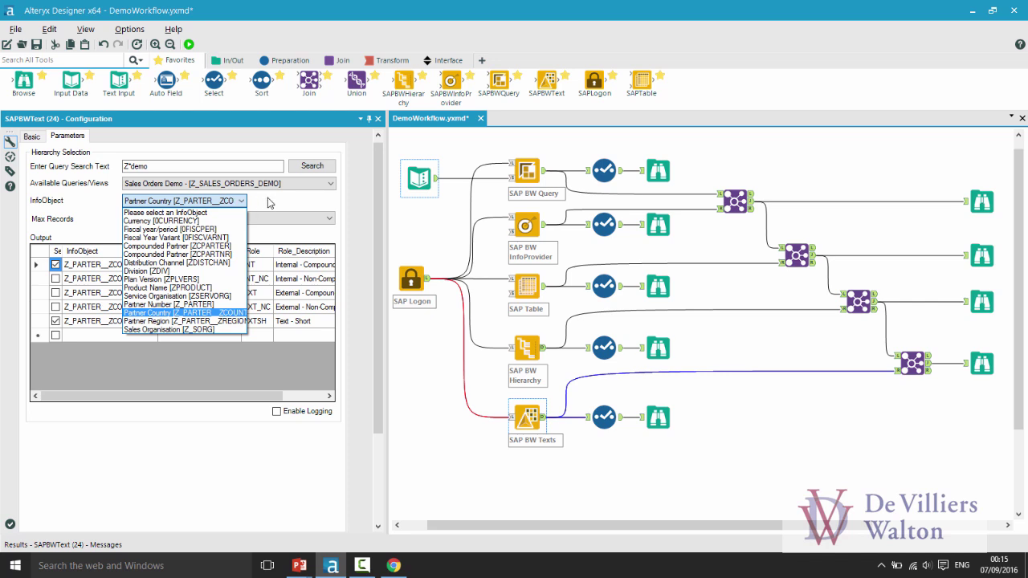
left_click(269, 203)
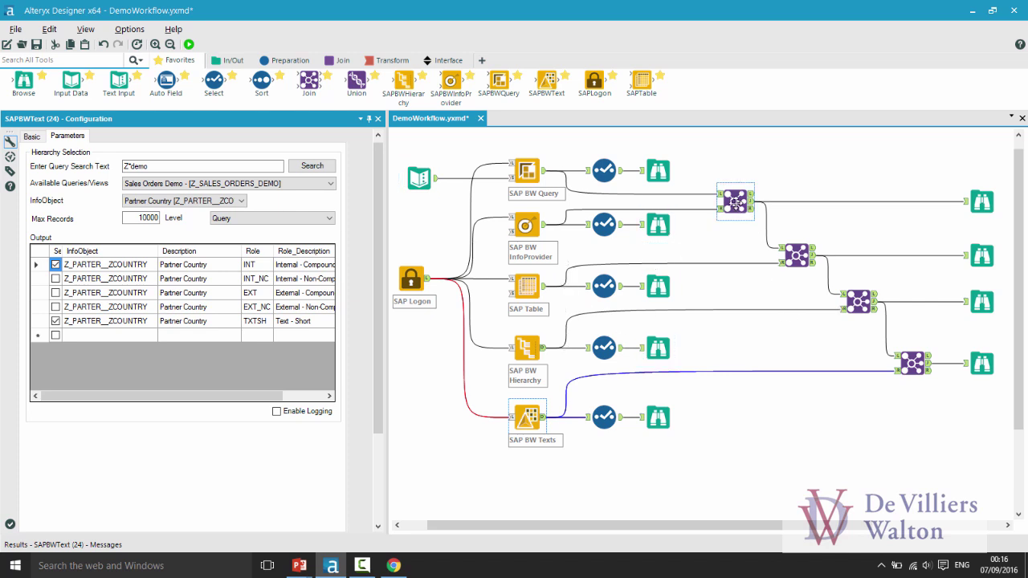
Inspect Join (15), SAP BW Texts and Join (27) on Z_PARTER.ZCOUNTRY, then select Browse (28).
left_click(736, 202)
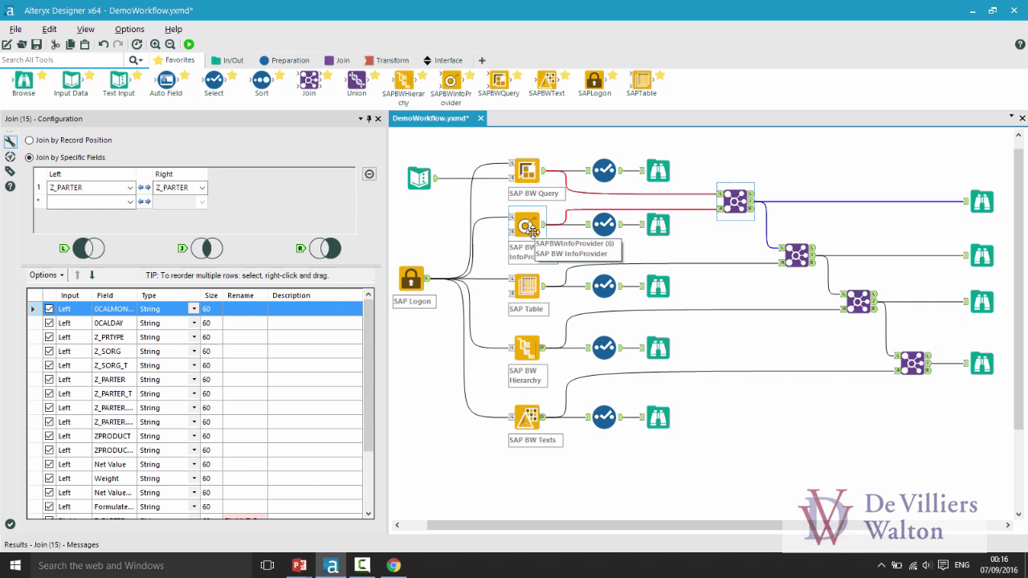
left_click(528, 417)
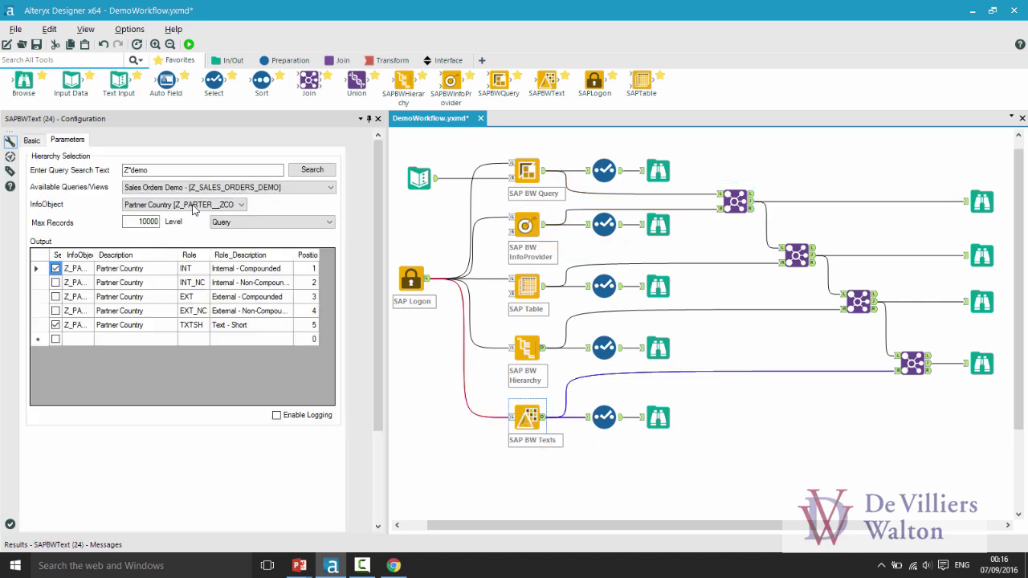
left_click(914, 366)
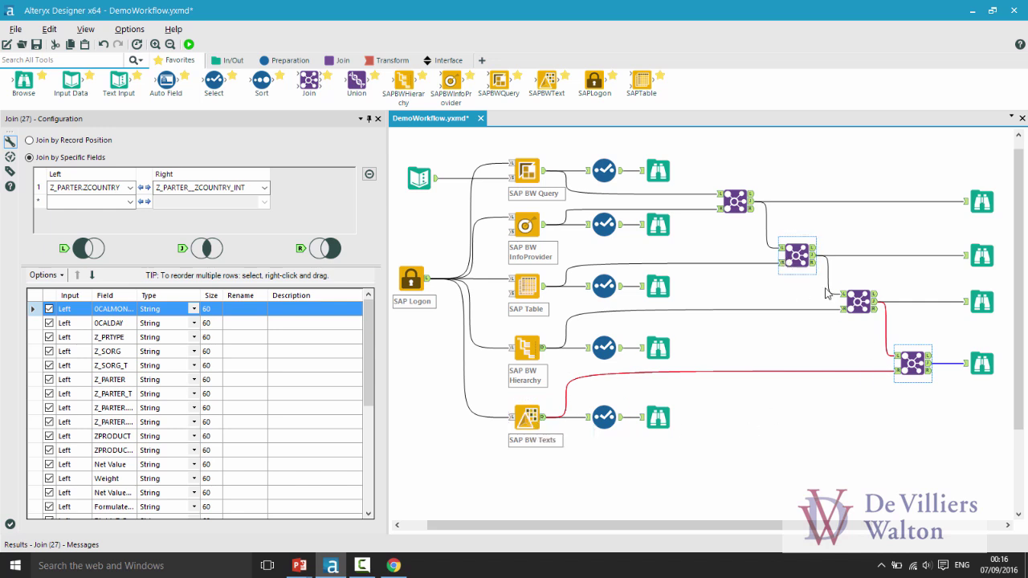
left_click(980, 367)
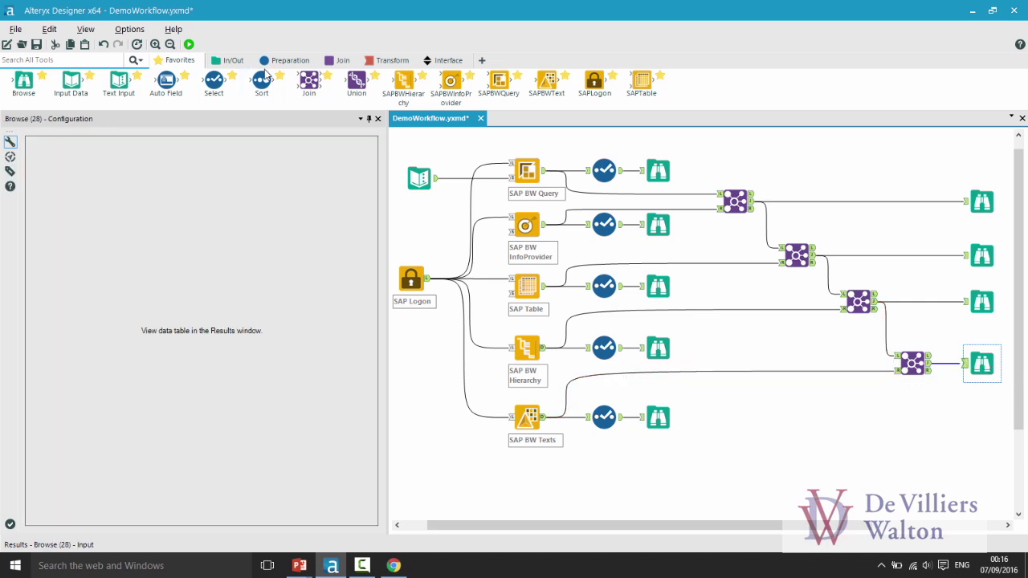
Run DemoWorkflow.yxmd and bring up the 2,410-record Browse (28) result.
left_click(189, 45)
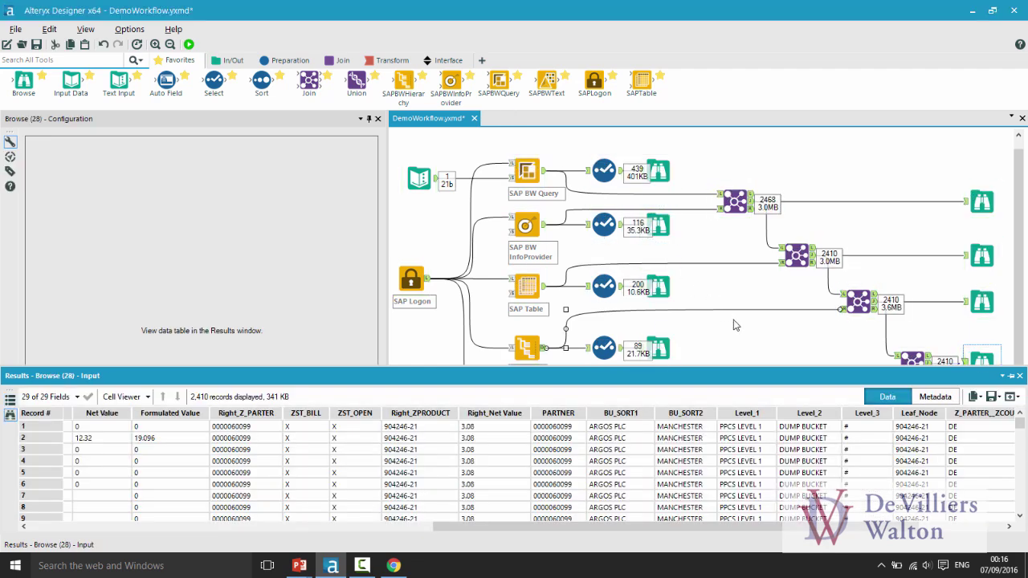
left_click(987, 364)
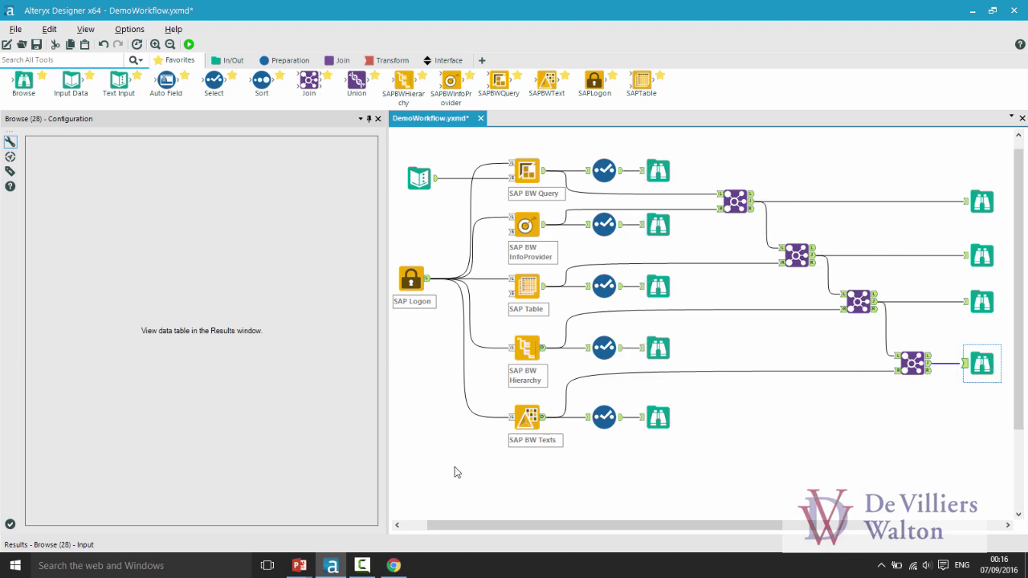
Scroll the results across to the hierarchy levels and Z_PARTER__ZCOUNTRY_INT, where DE reads Germany.
mouse_move(88, 547)
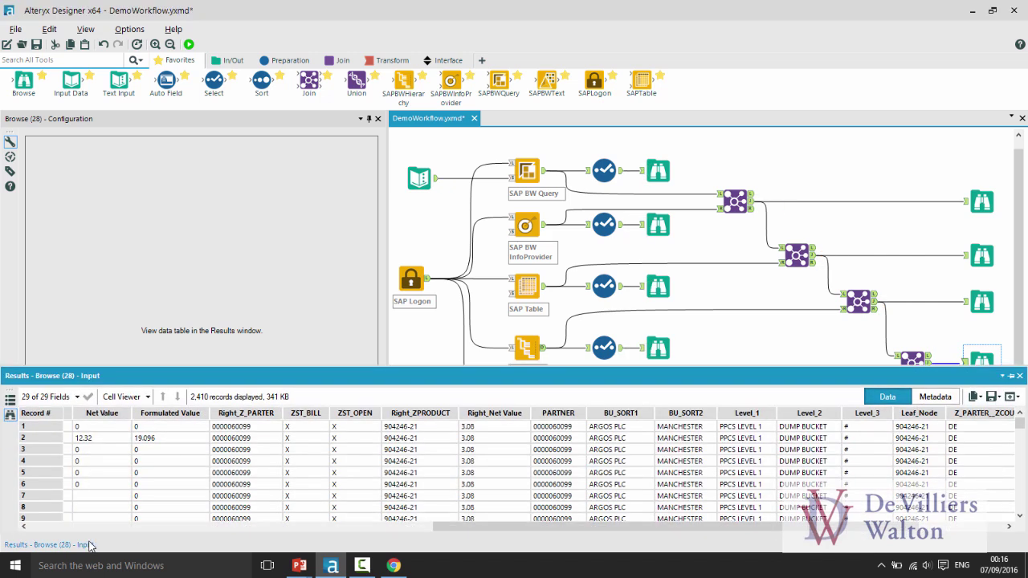
left_click_drag(471, 527, 46, 532)
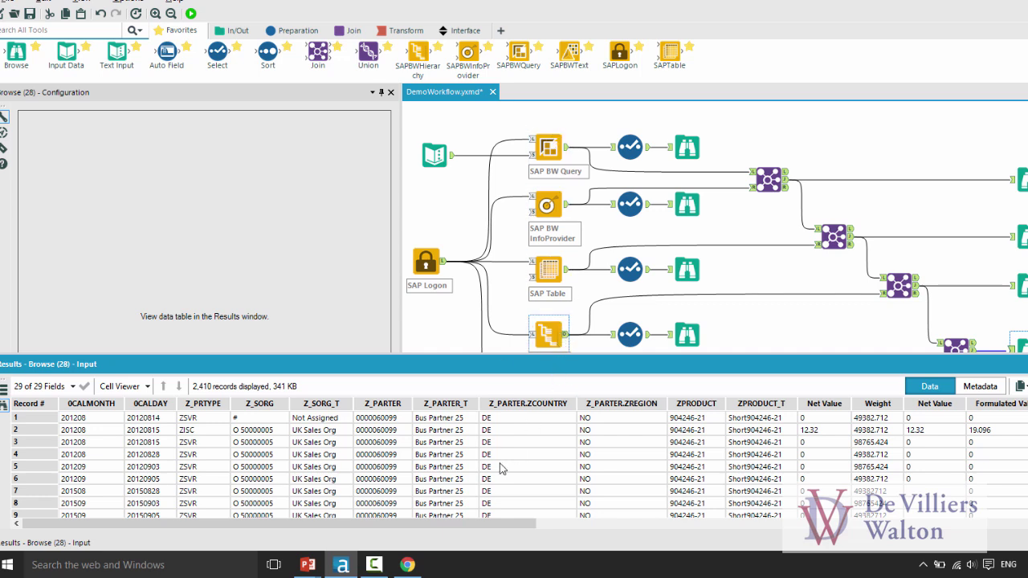
left_click_drag(504, 524, 988, 521)
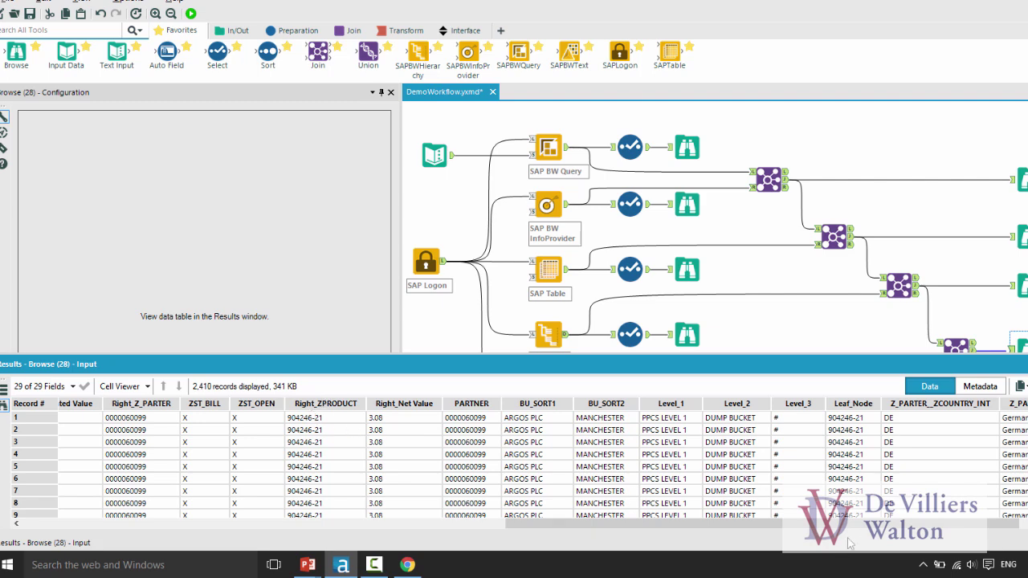
scroll(880, 530, "right", 2)
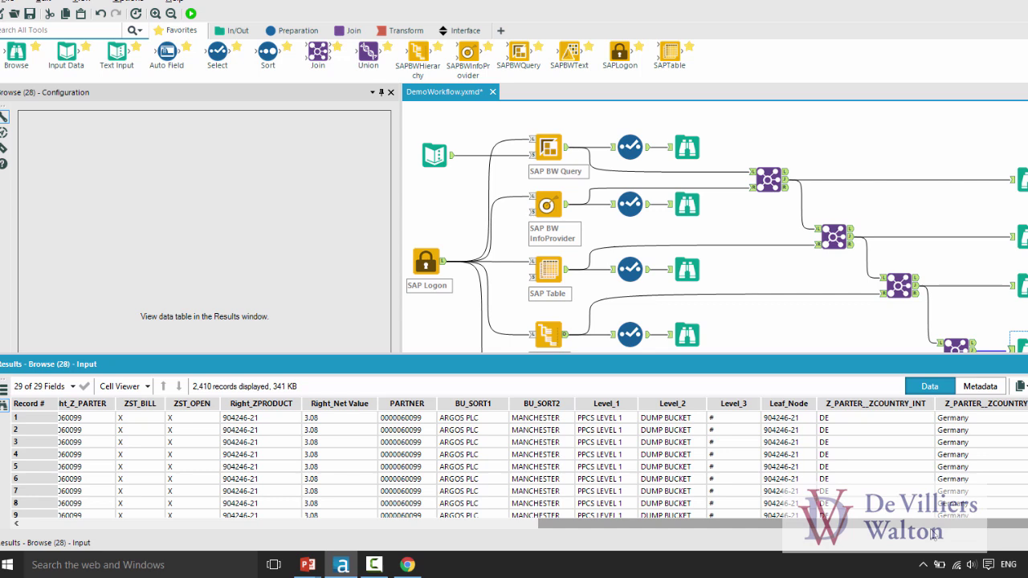